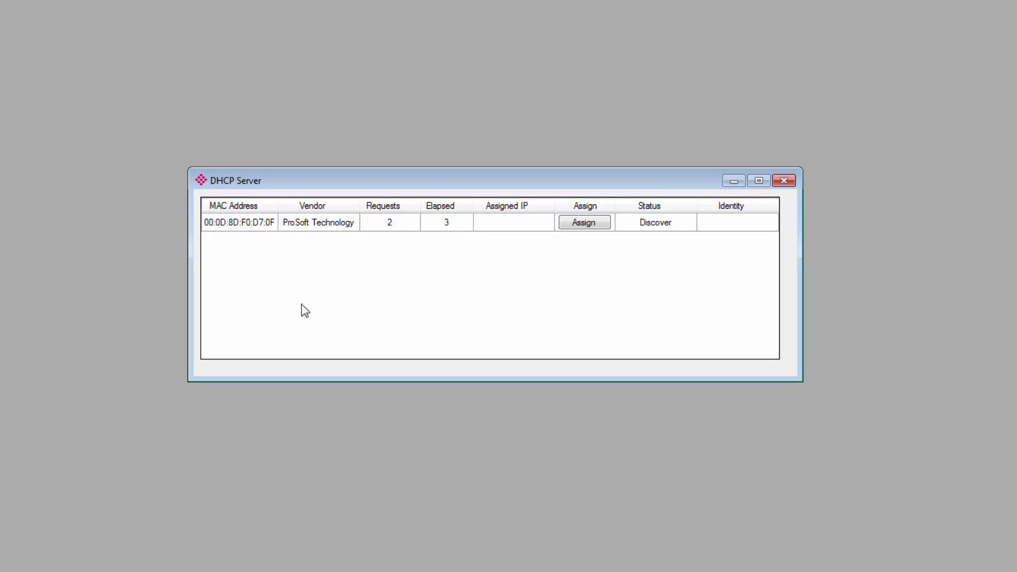
Step: Assign the ProSoft module the recent address 10.12.1.209 as a static IP
click(592, 229)
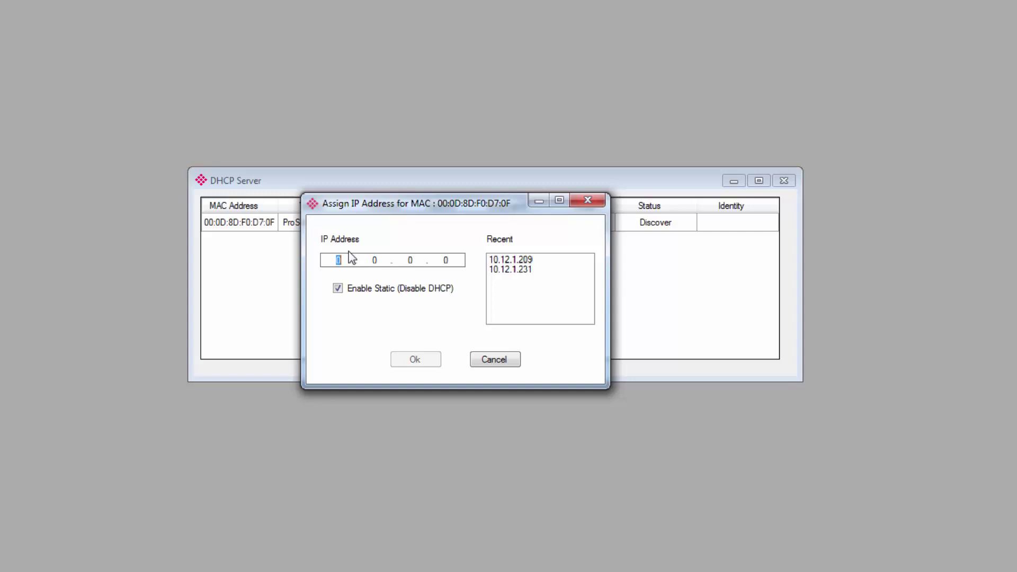
click(507, 259)
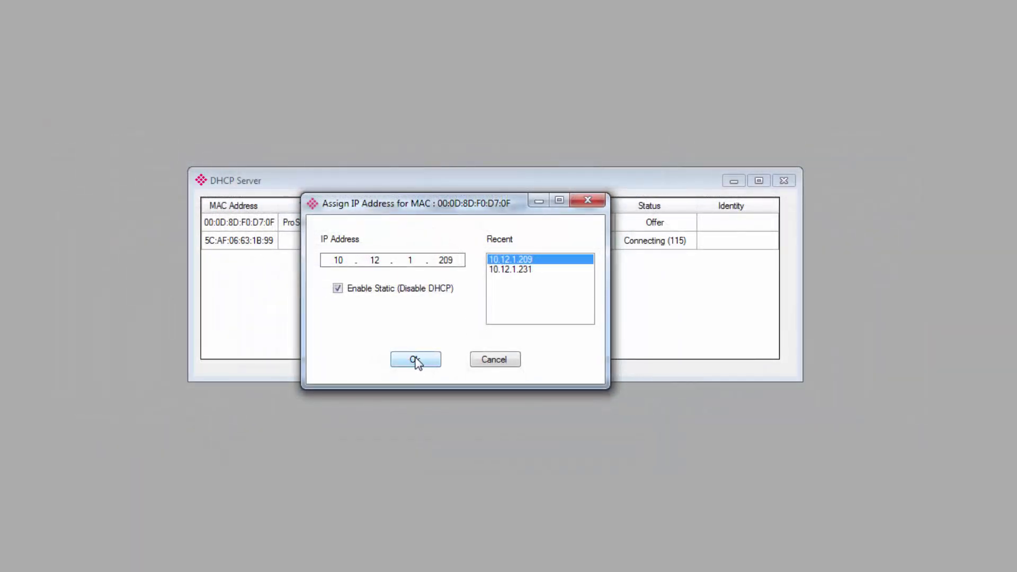
click(416, 360)
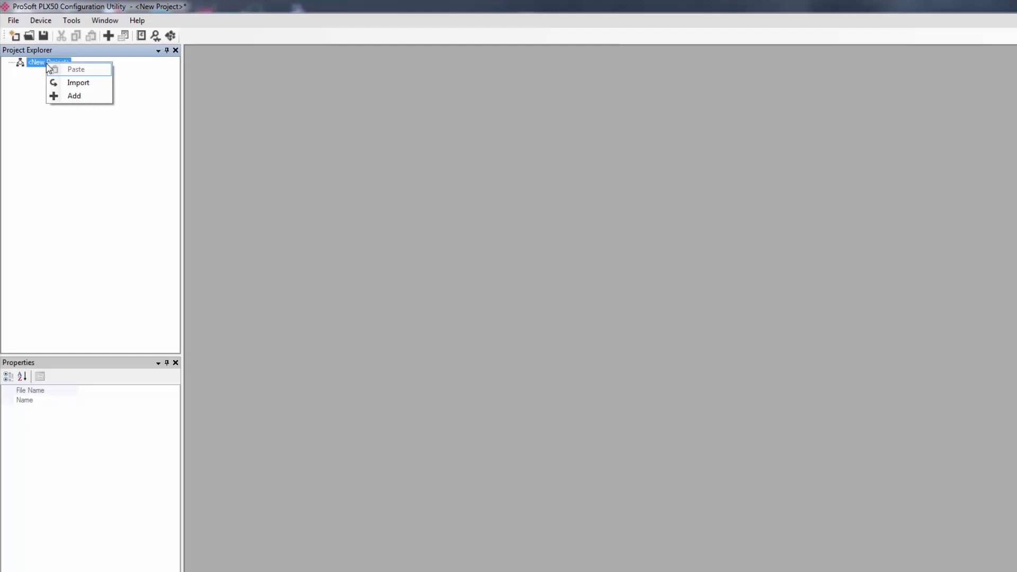
Step: Add a DF1 Router device to the project, bringing up its configuration window
click(74, 96)
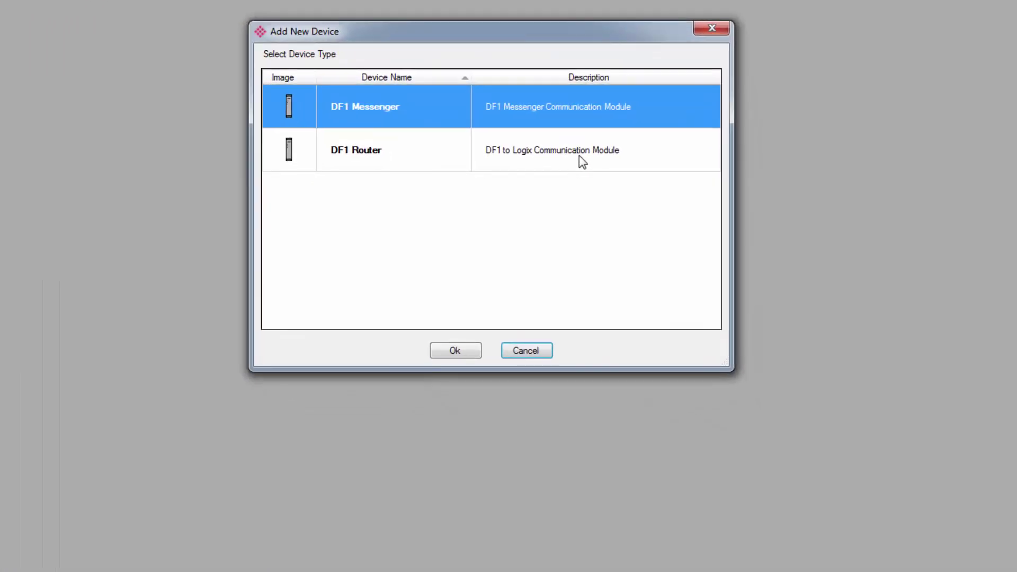
click(340, 149)
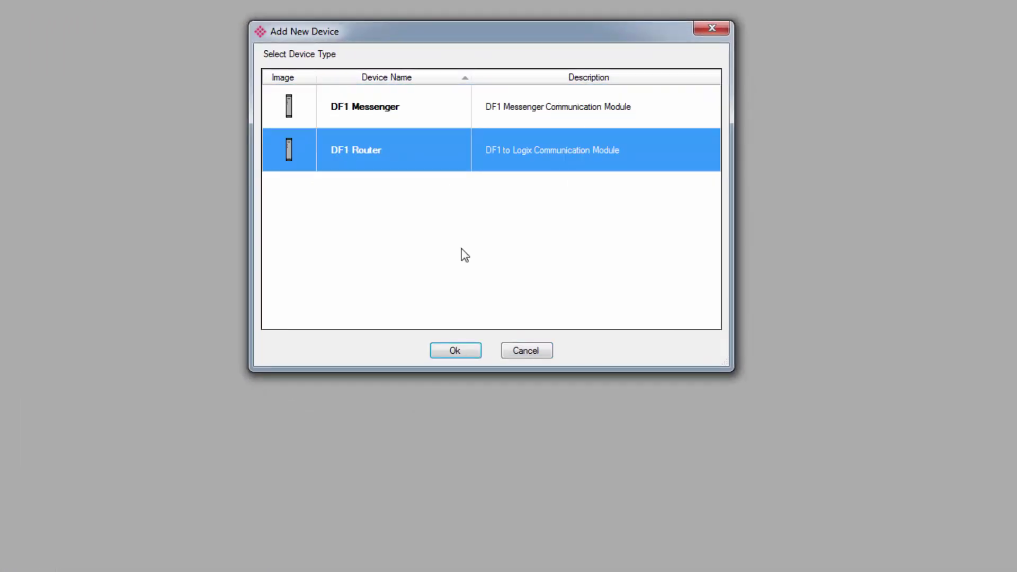
click(459, 352)
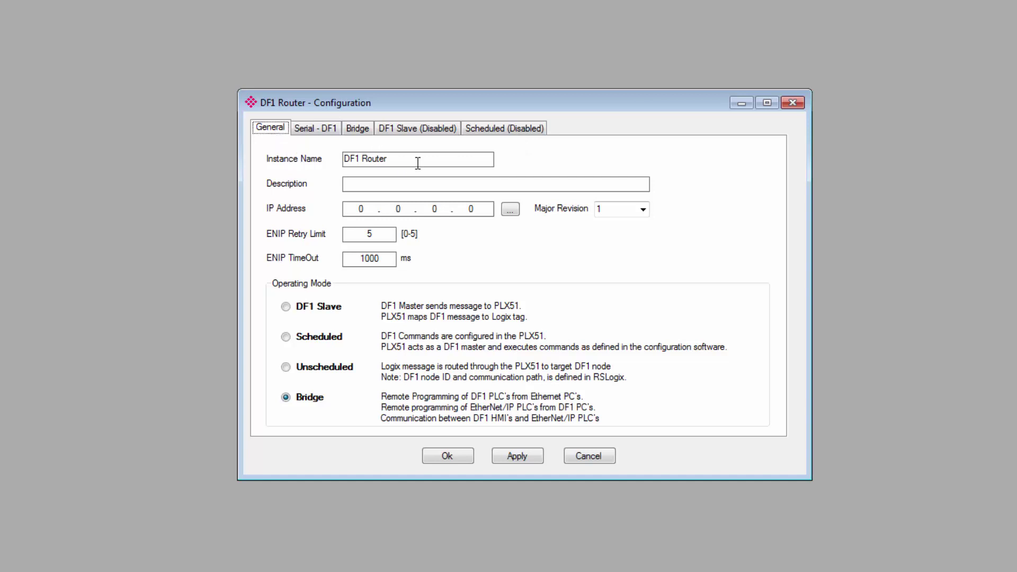
Step: Target the DF1 Router at 10.12.1.209 and set its operating mode to DF1 Slave
drag(395, 159, 310, 157)
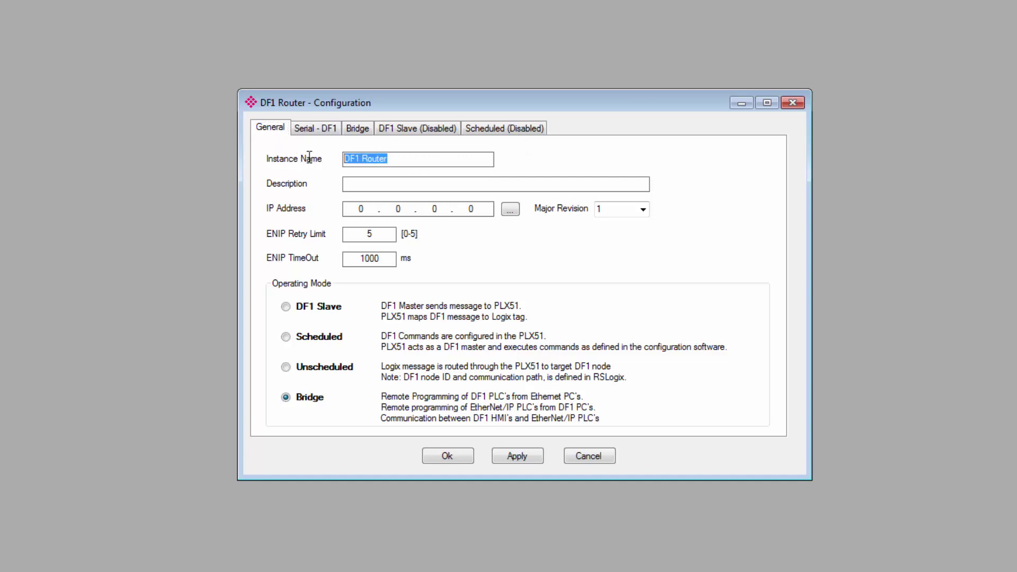
click(373, 187)
click(511, 211)
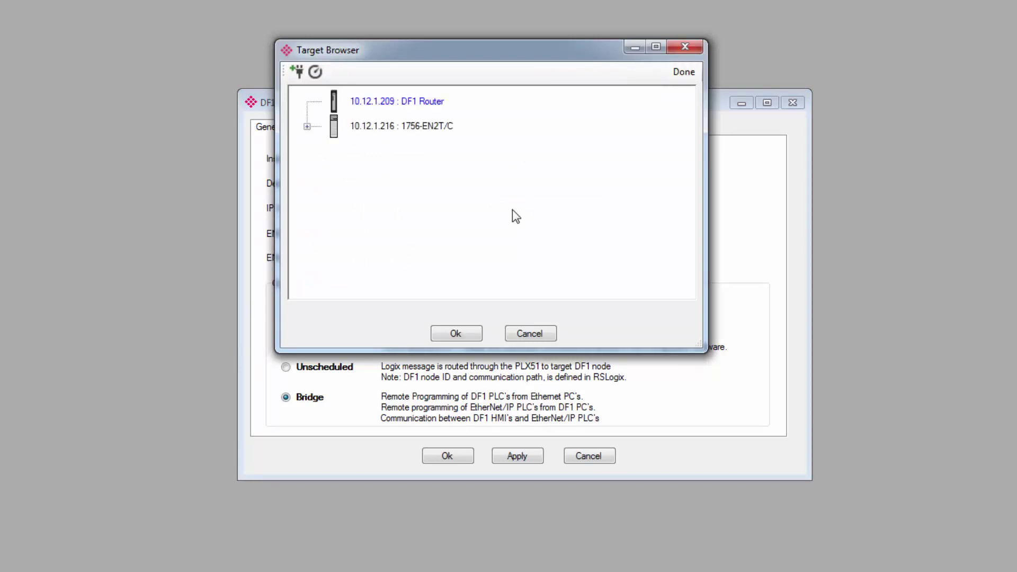
click(416, 100)
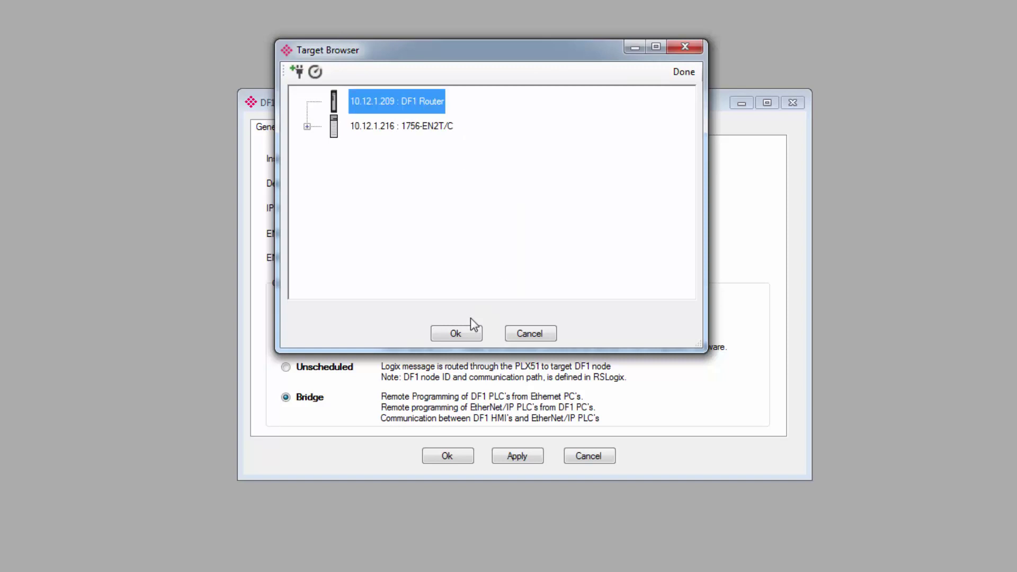
click(459, 335)
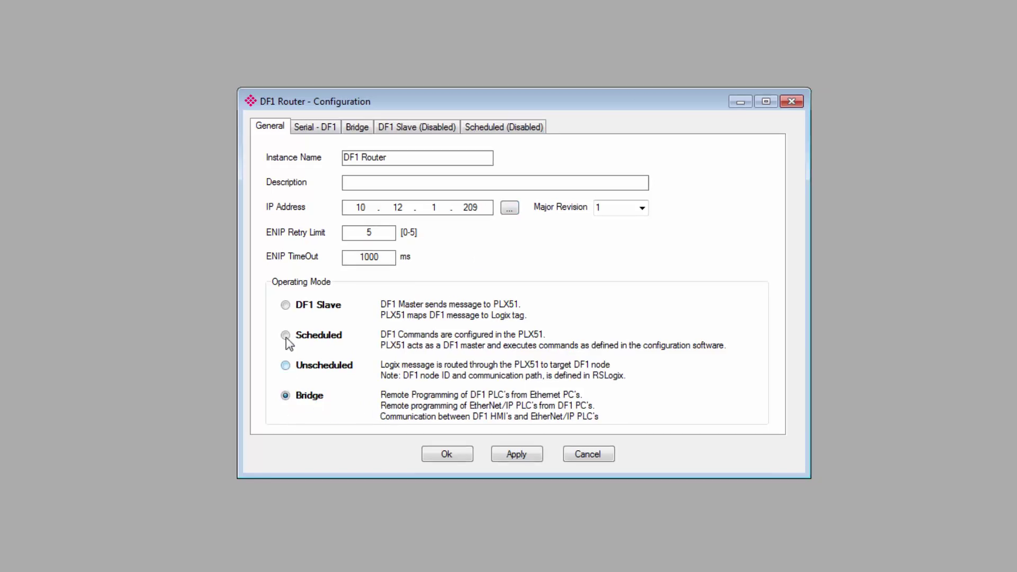
click(284, 307)
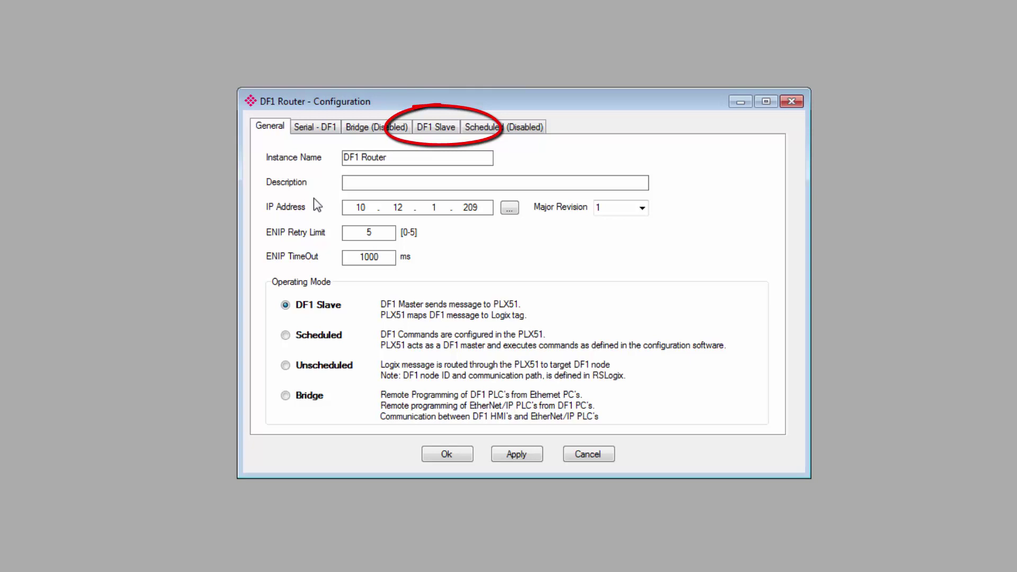
Step: Set the Serial - DF1 port to 9600 baud and CRC, keeping Full Duplex, parity None, Reply Msg Wait 5
click(320, 129)
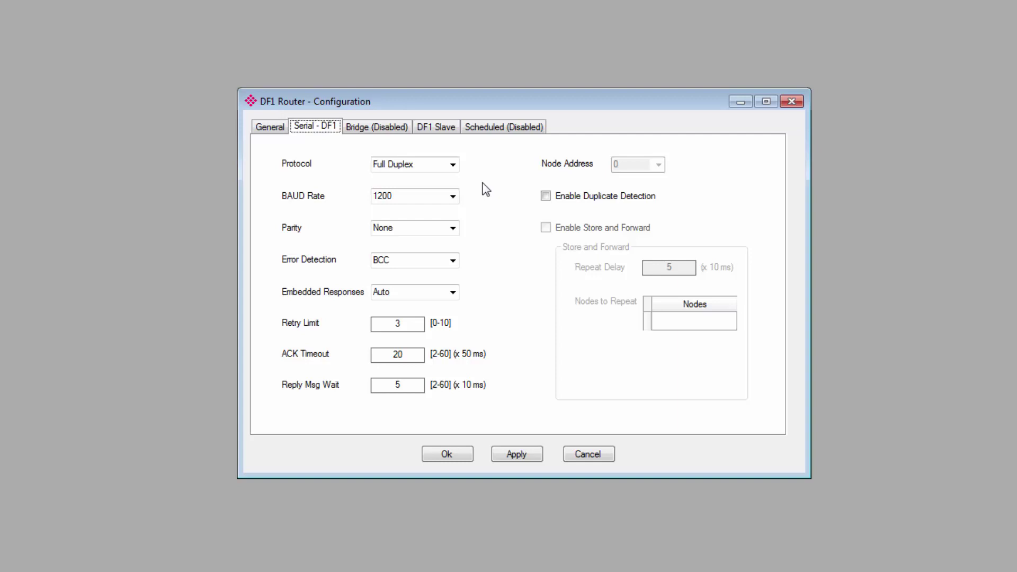
click(452, 162)
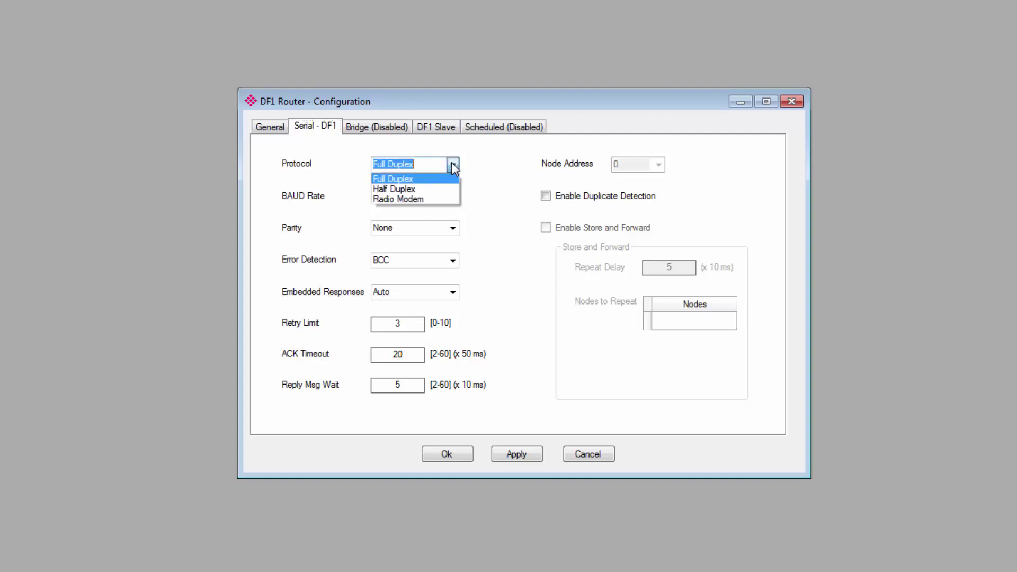
click(452, 163)
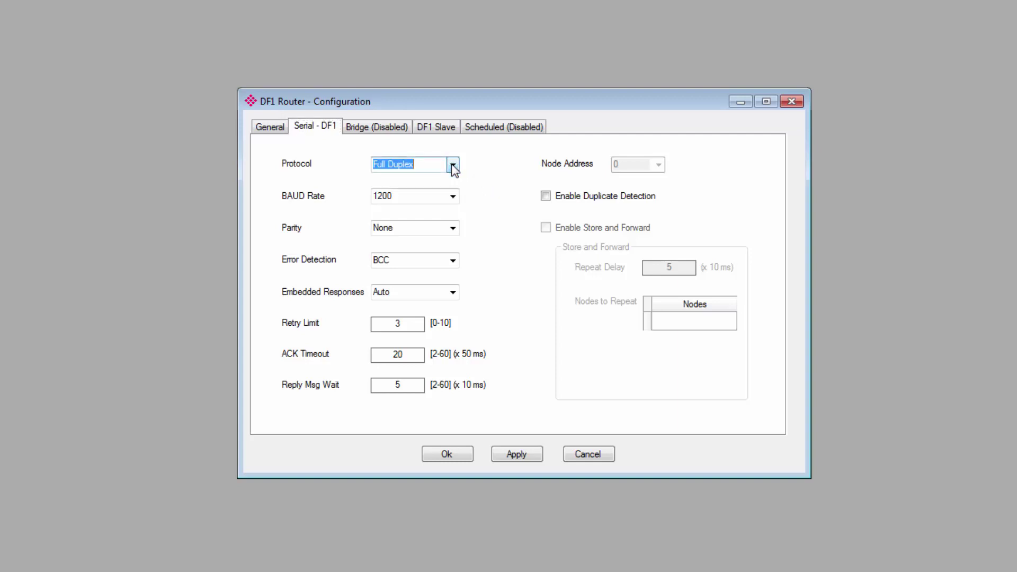
click(452, 196)
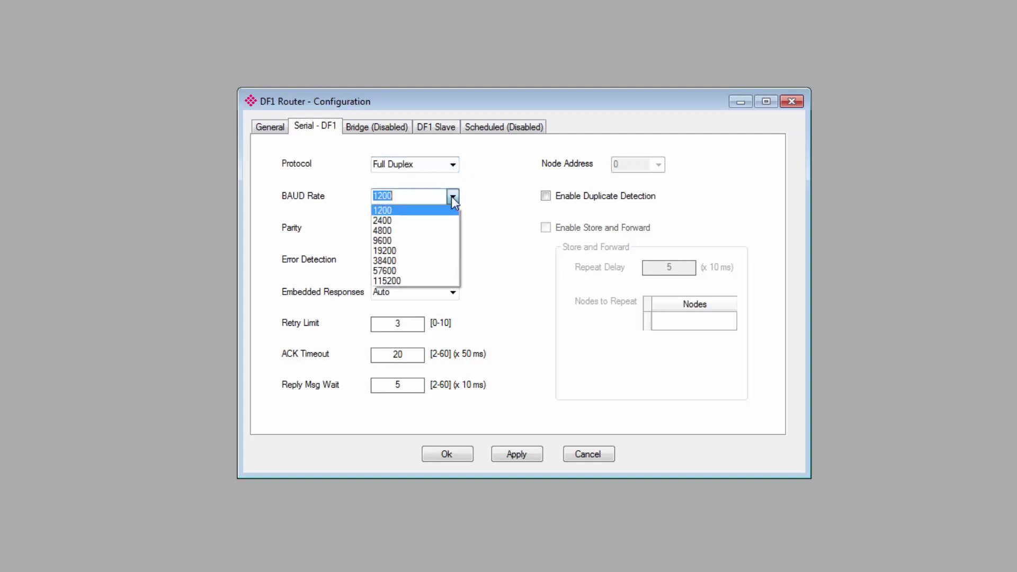
click(439, 242)
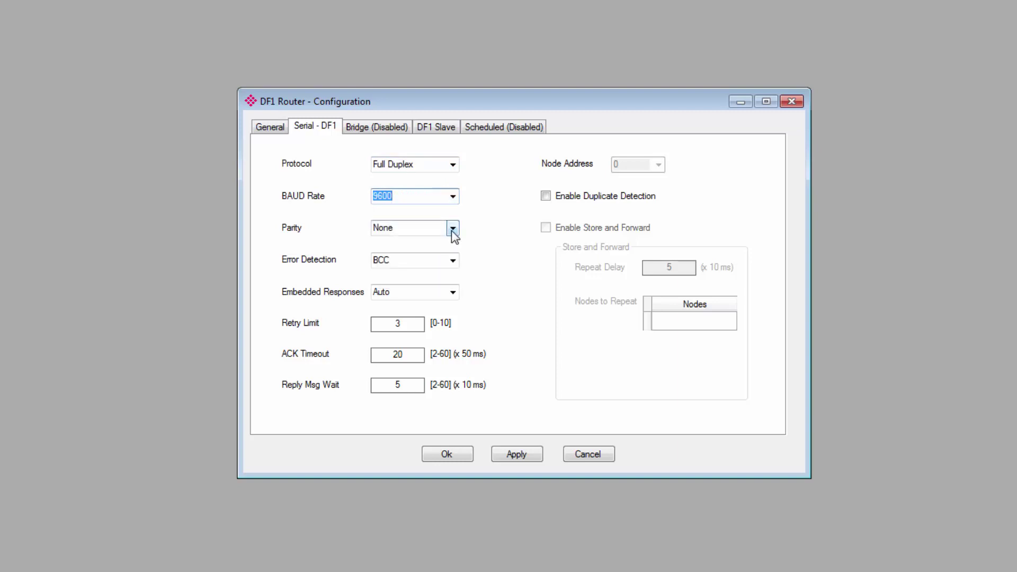
click(452, 229)
click(452, 228)
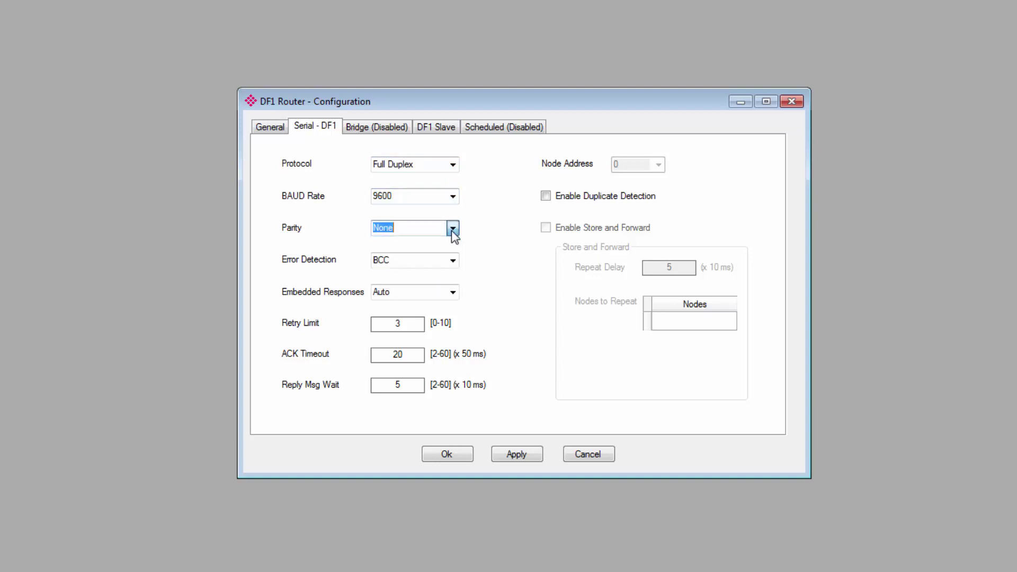
click(454, 260)
click(431, 285)
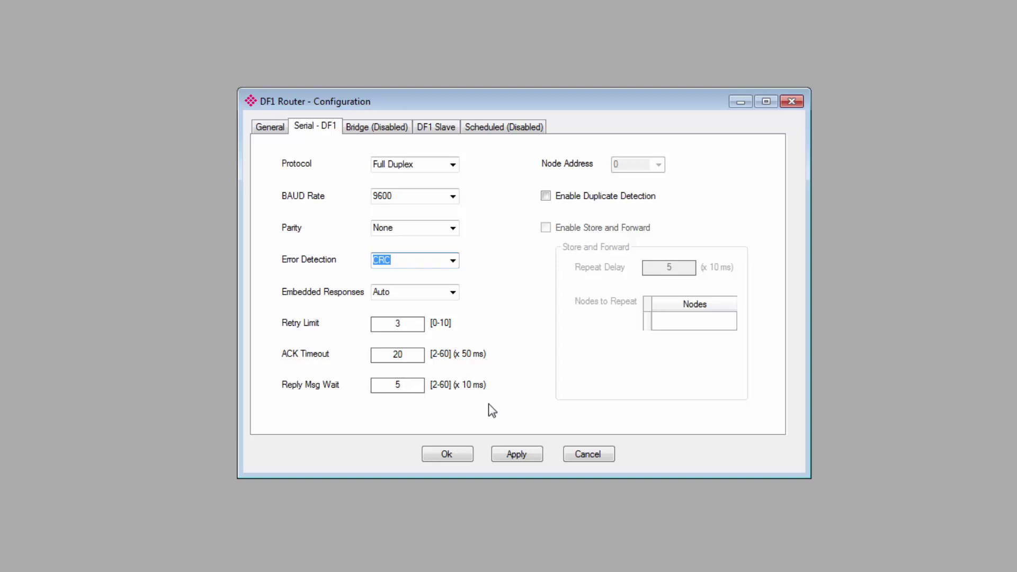
double_click(401, 385)
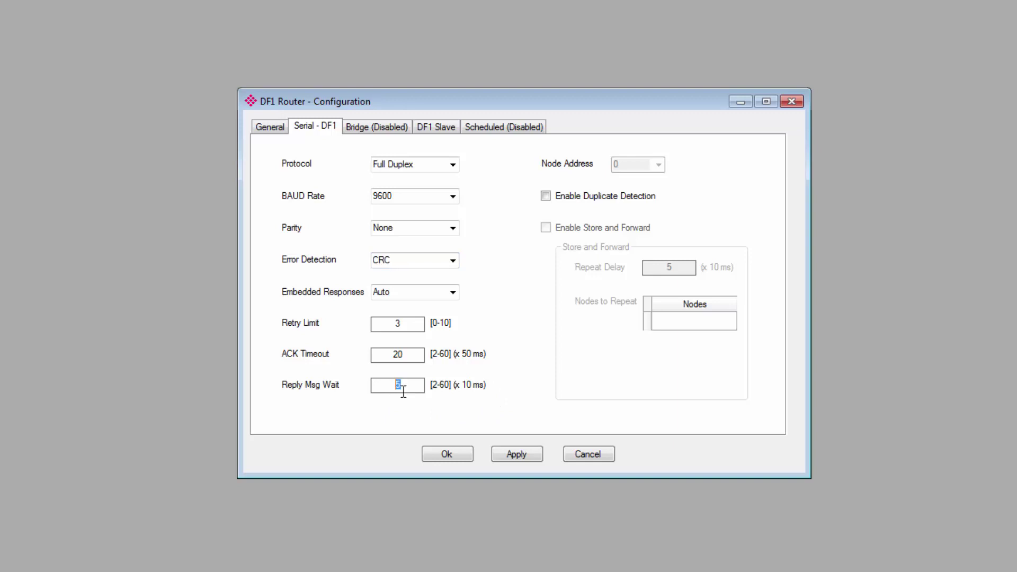
click(404, 393)
Step: On the DF1 Slave tab, name the first Logix controller target 'Water Station'
click(437, 127)
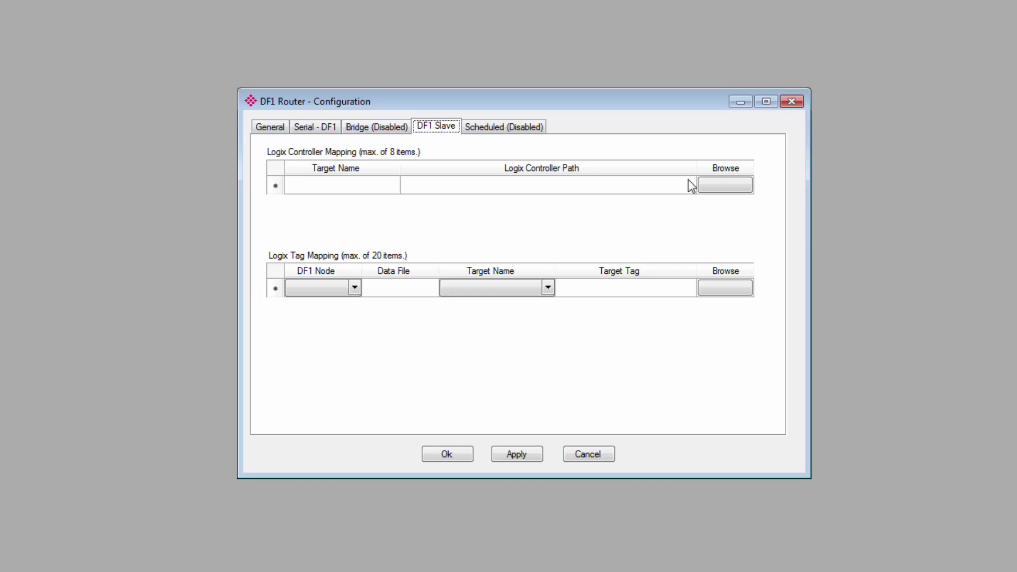
click(347, 191)
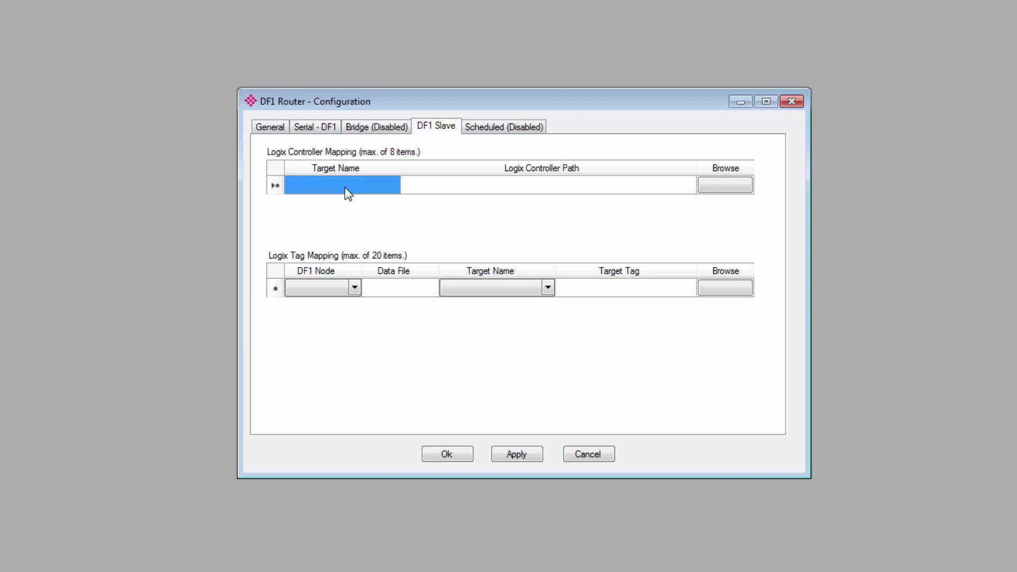
click(333, 186)
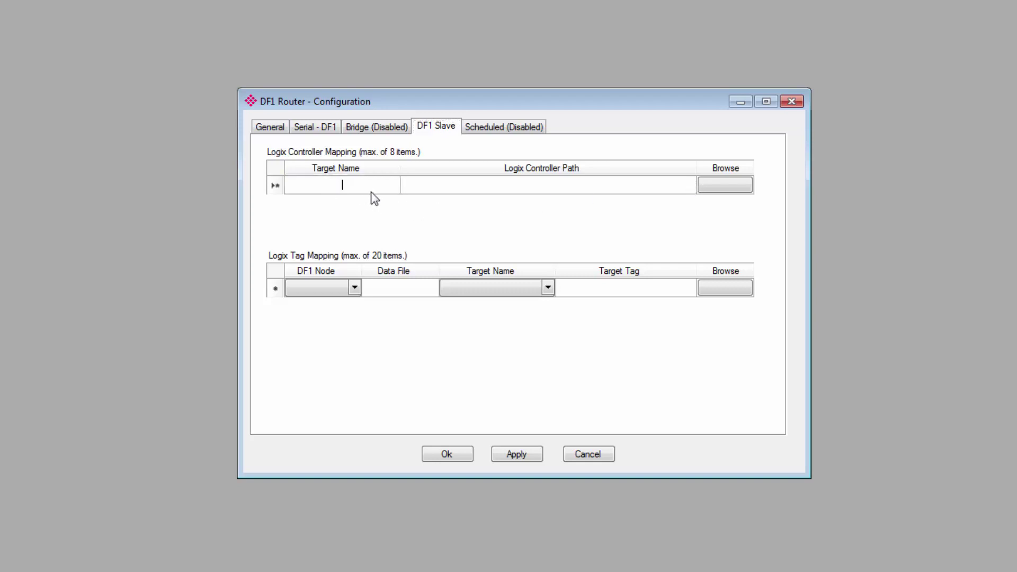
text(Water Station)
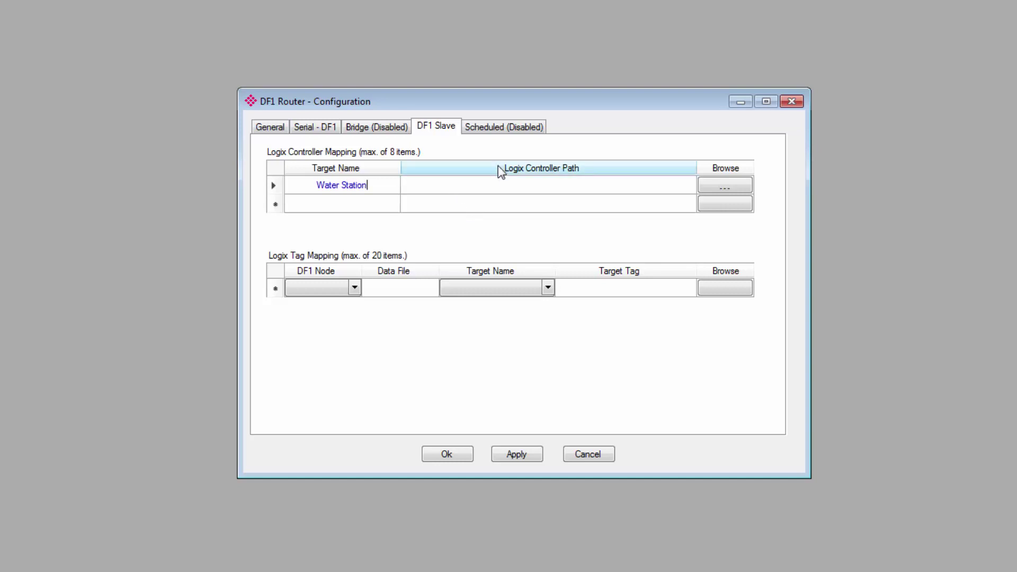
Step: Set Water Station's path to the 1756-L61 controller at 10.12.1.216,1,0
click(719, 188)
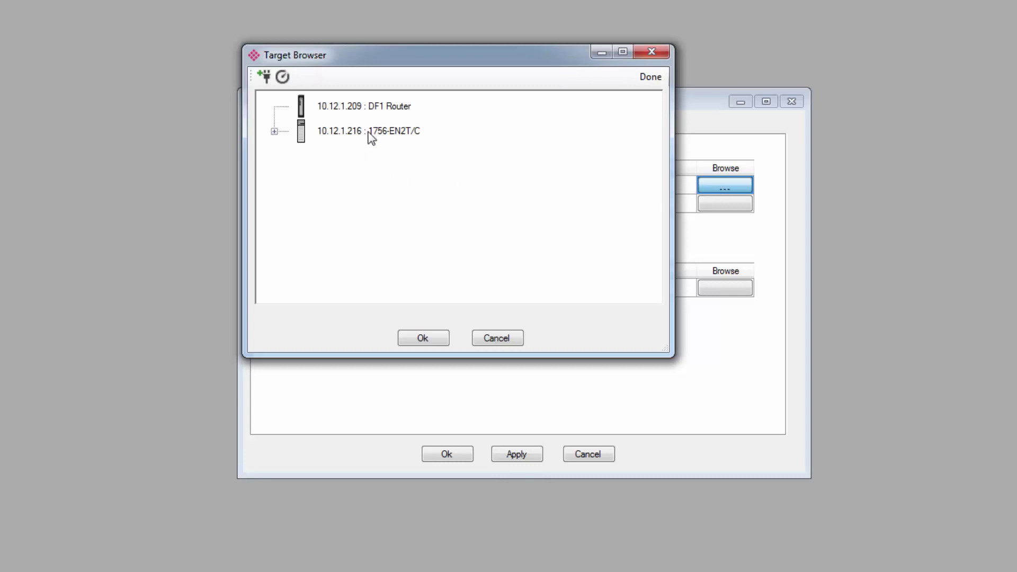
click(274, 131)
click(281, 134)
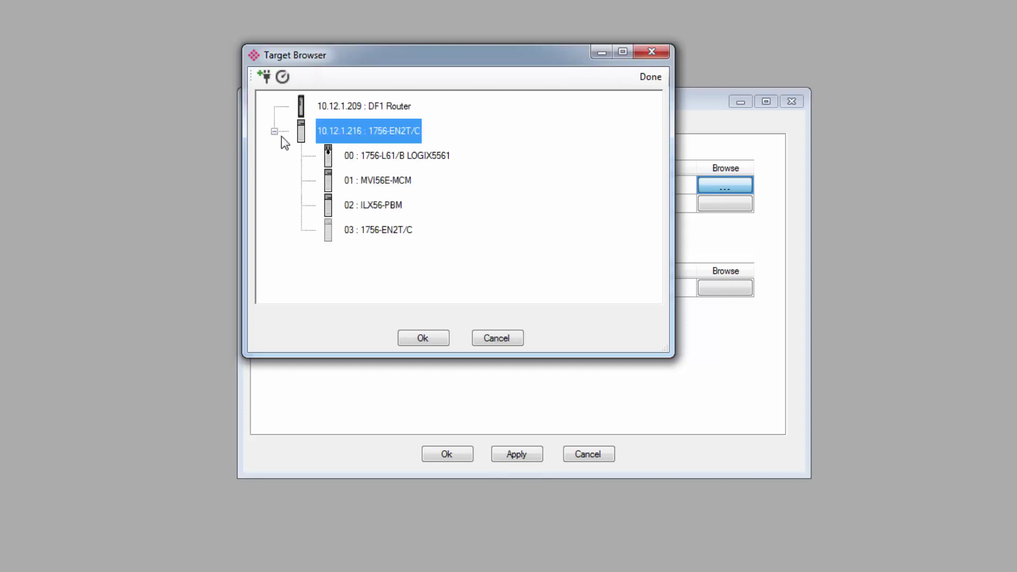
click(421, 159)
click(424, 343)
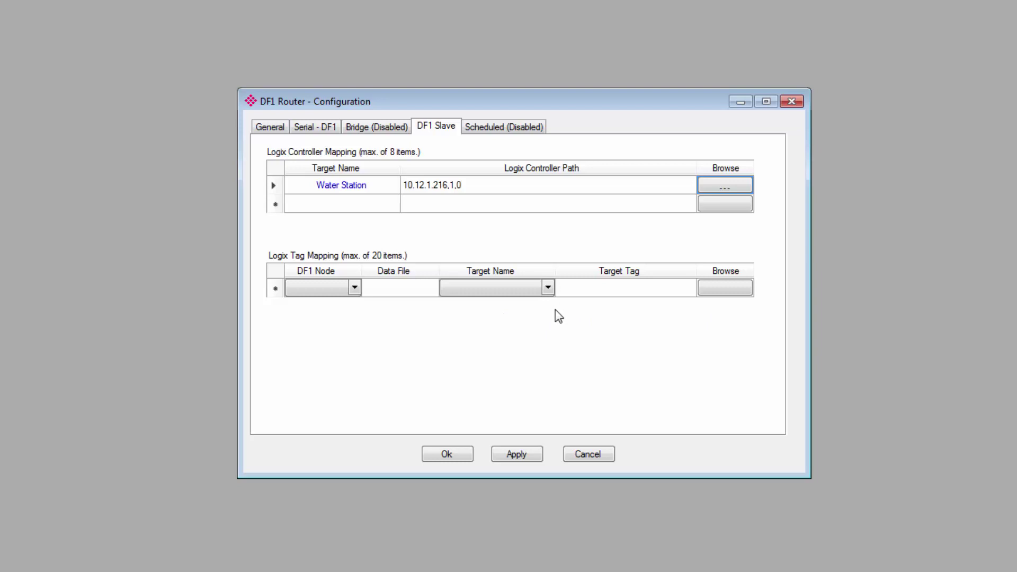
click(354, 290)
Step: Fill the tag mapping row with DF1 Node 3, Data File N7 and target Water Station
click(354, 291)
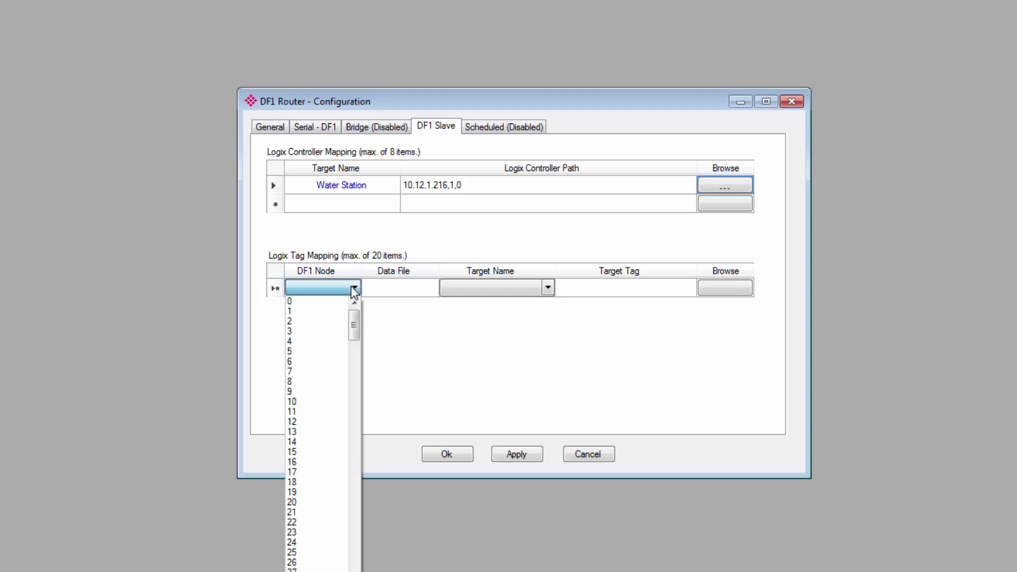
click(315, 334)
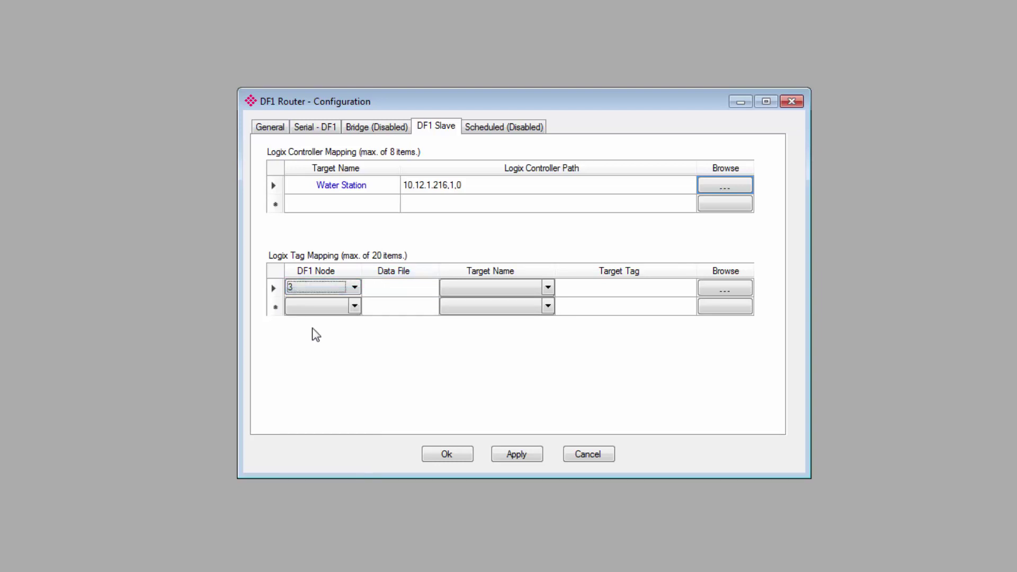
click(407, 296)
click(404, 293)
text(N7)
click(526, 293)
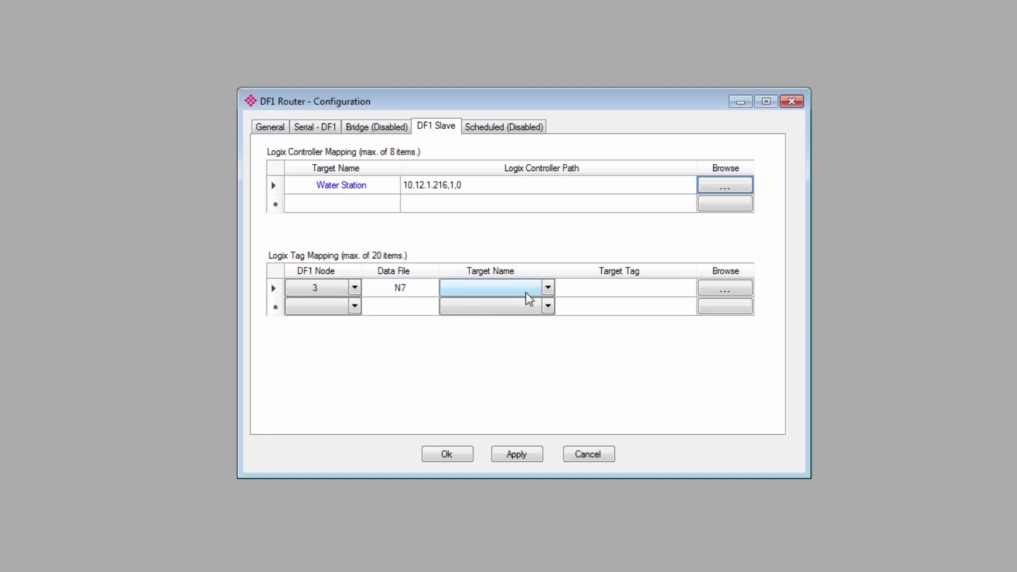
click(549, 288)
click(478, 299)
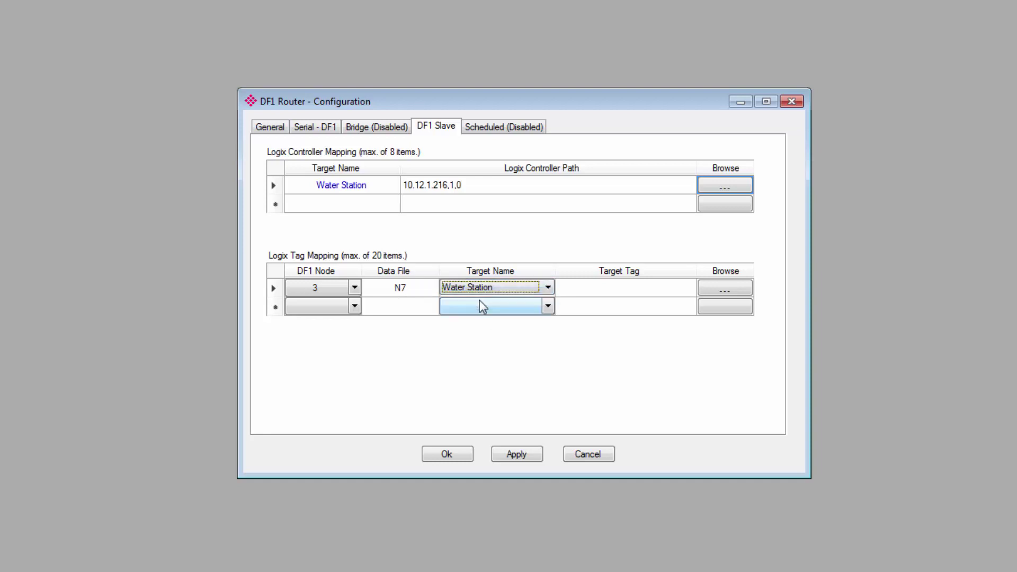
click(629, 296)
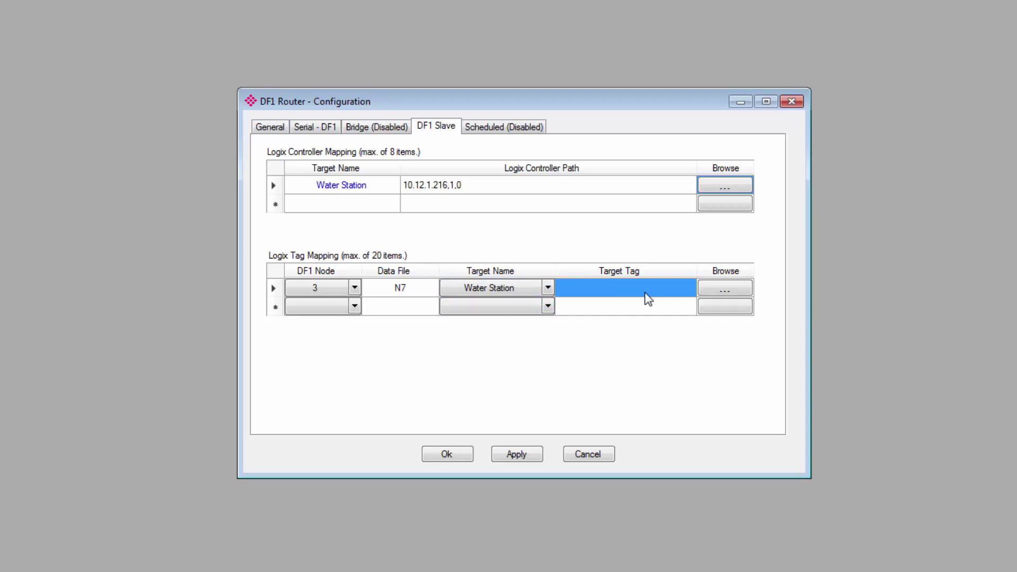
Step: Choose the whole Water_Status array in the Logix Tag Browser as the target tag
click(726, 290)
click(258, 152)
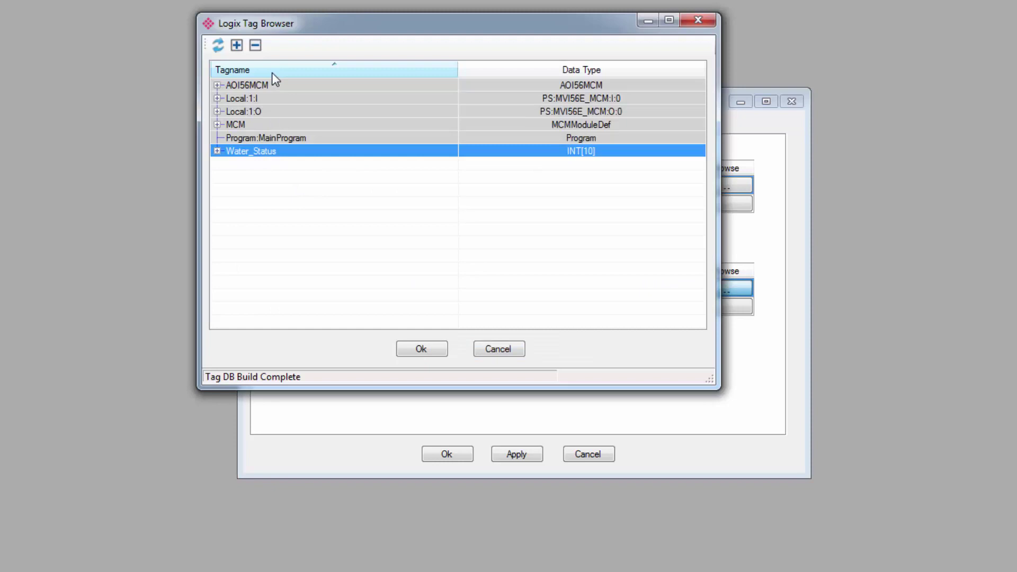
click(268, 85)
click(249, 154)
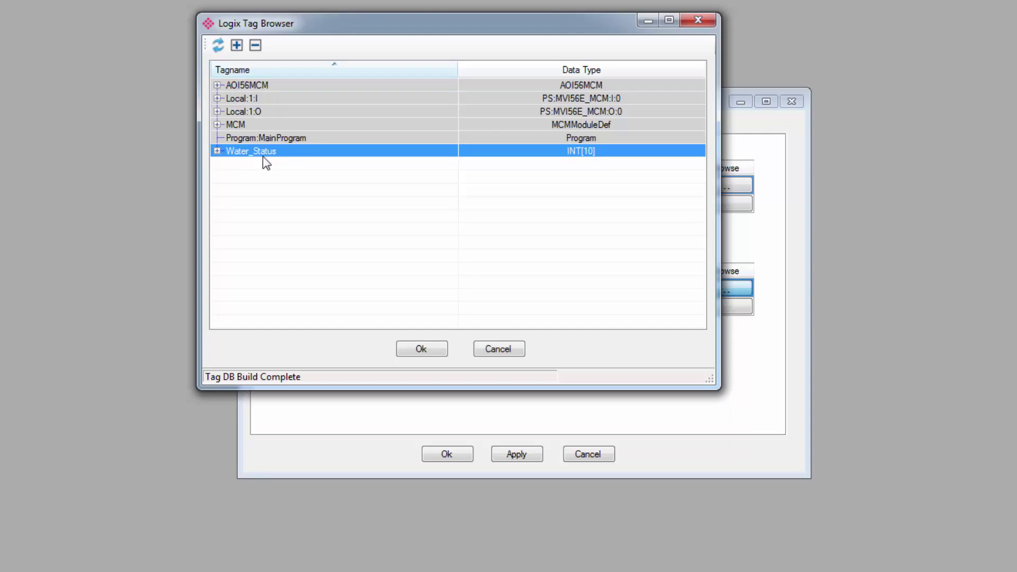
click(425, 353)
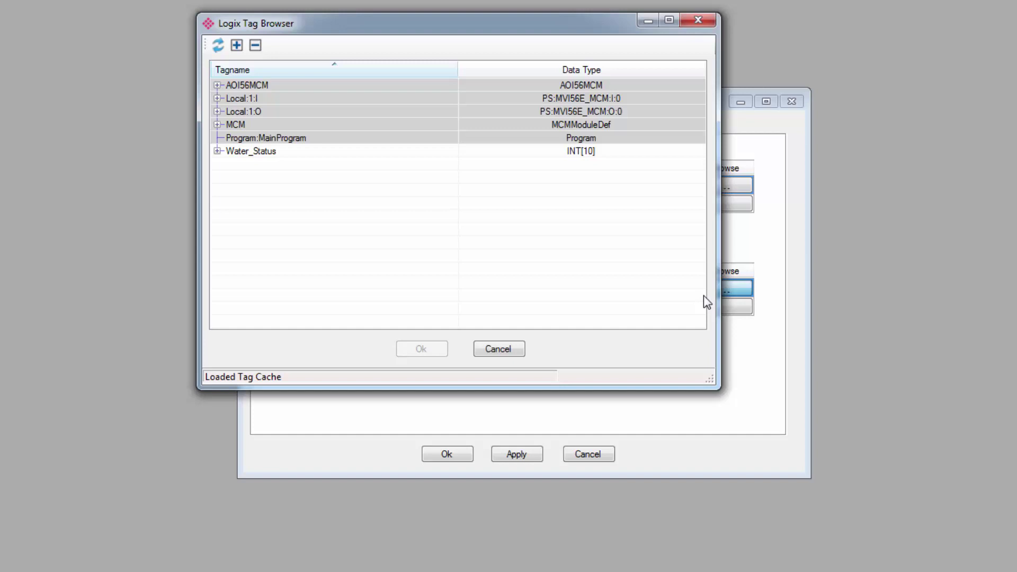
click(217, 151)
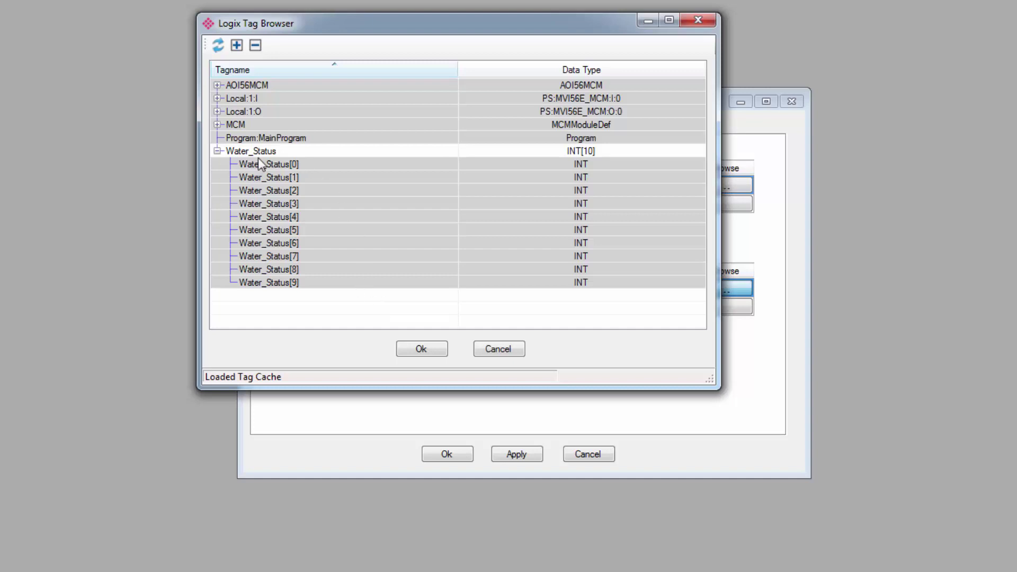
click(217, 151)
click(419, 348)
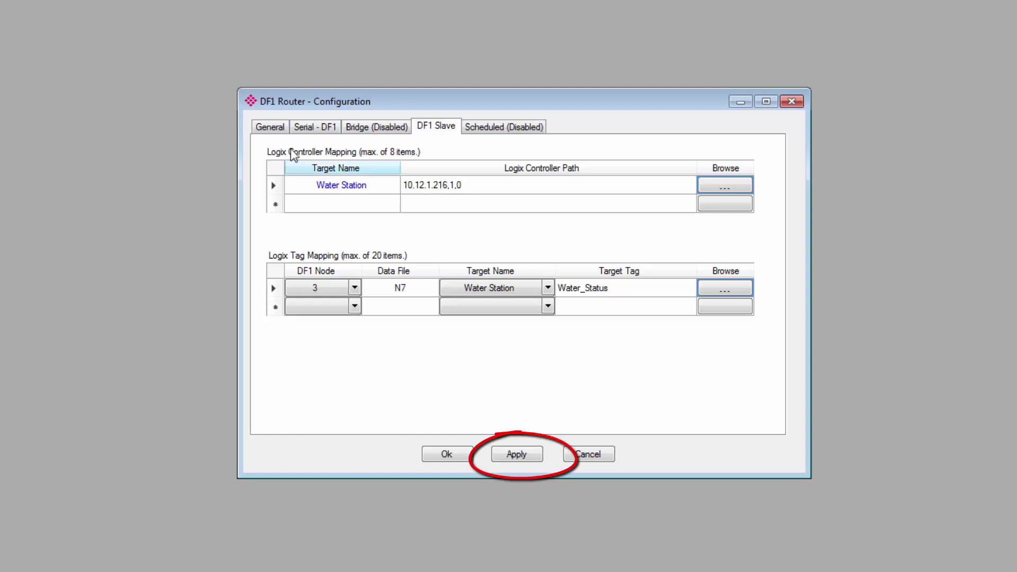
Step: Review the General and Serial - DF1 settings, then download the configuration to the DF1 Router
click(267, 131)
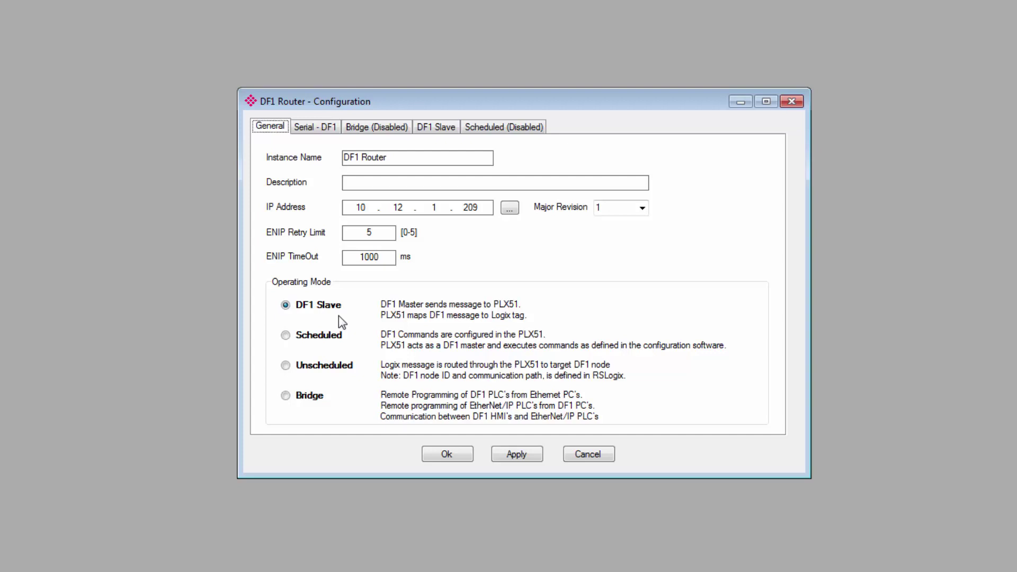
click(325, 130)
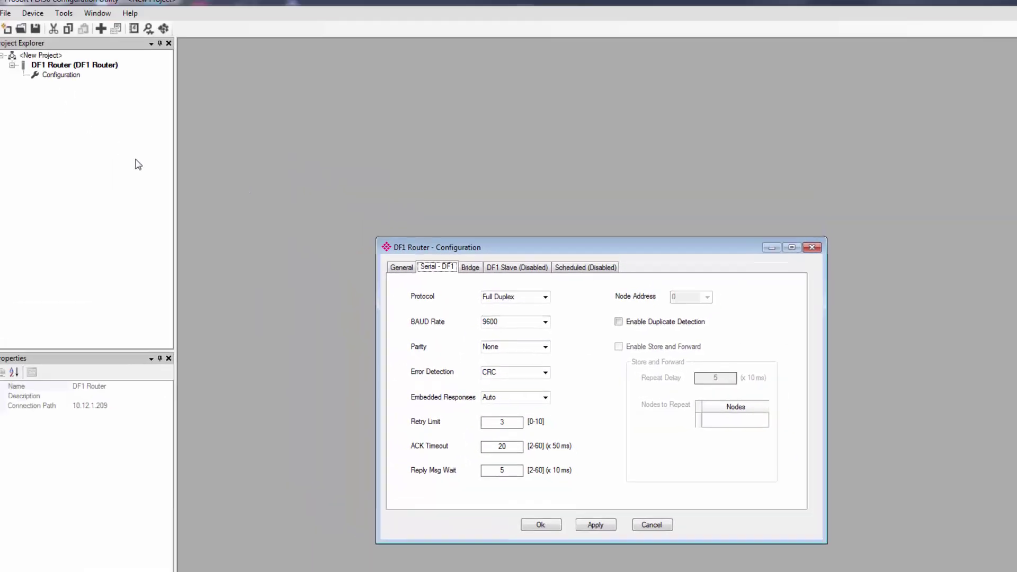
right_click(66, 72)
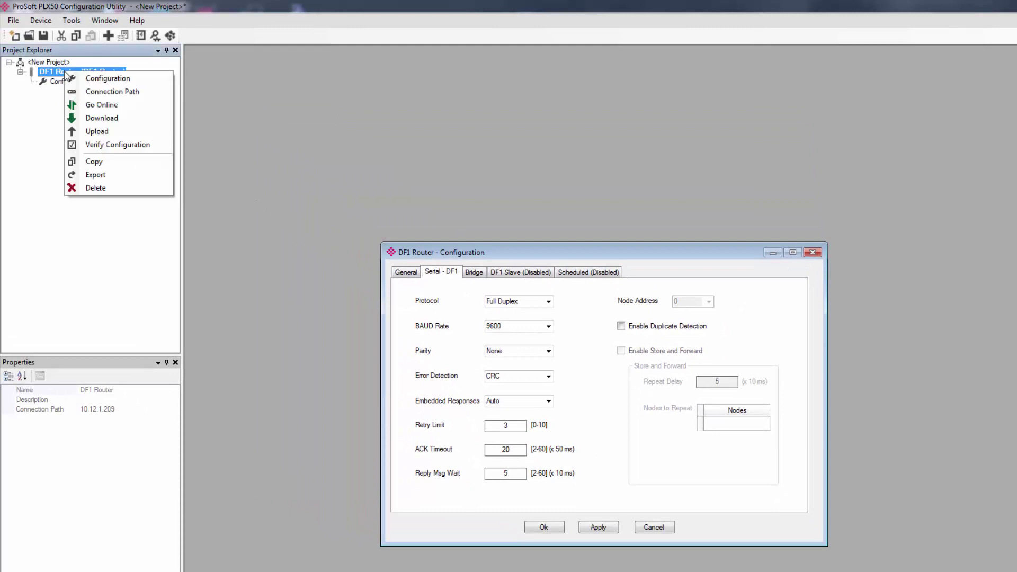
click(109, 119)
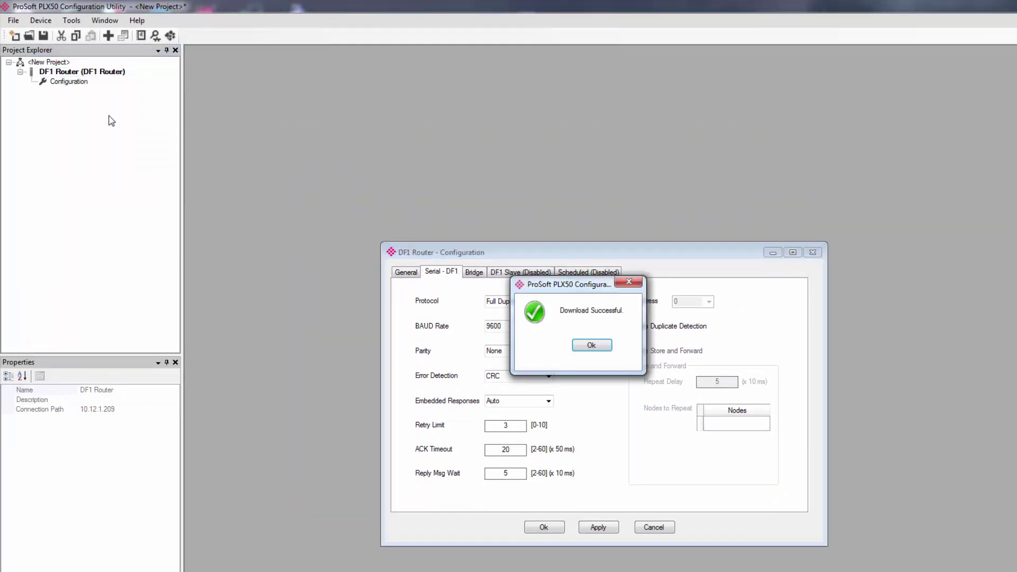
click(591, 347)
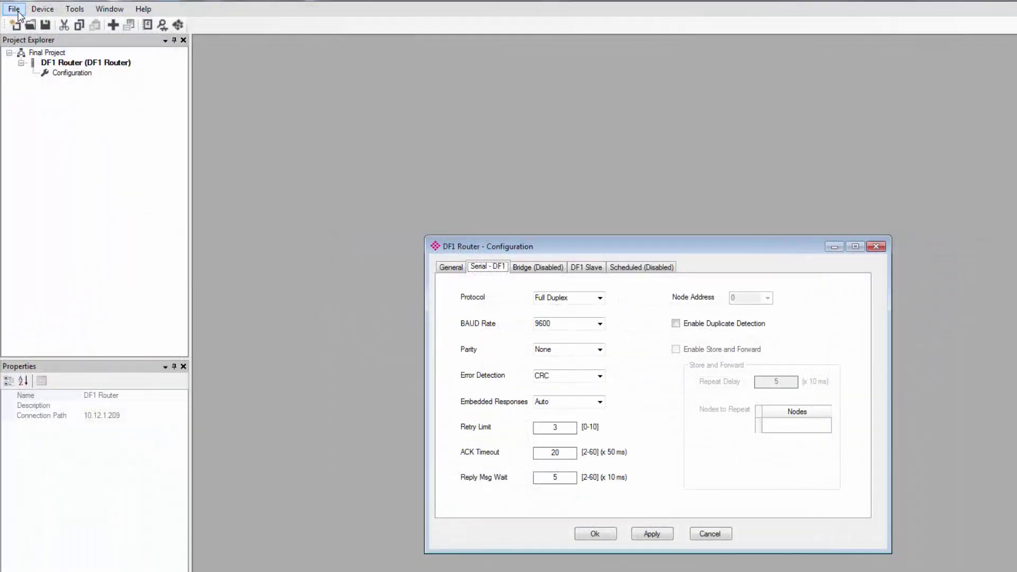
Step: Save the project as 'Water Project' in the NewSolution1\TEST_Project folder
click(14, 9)
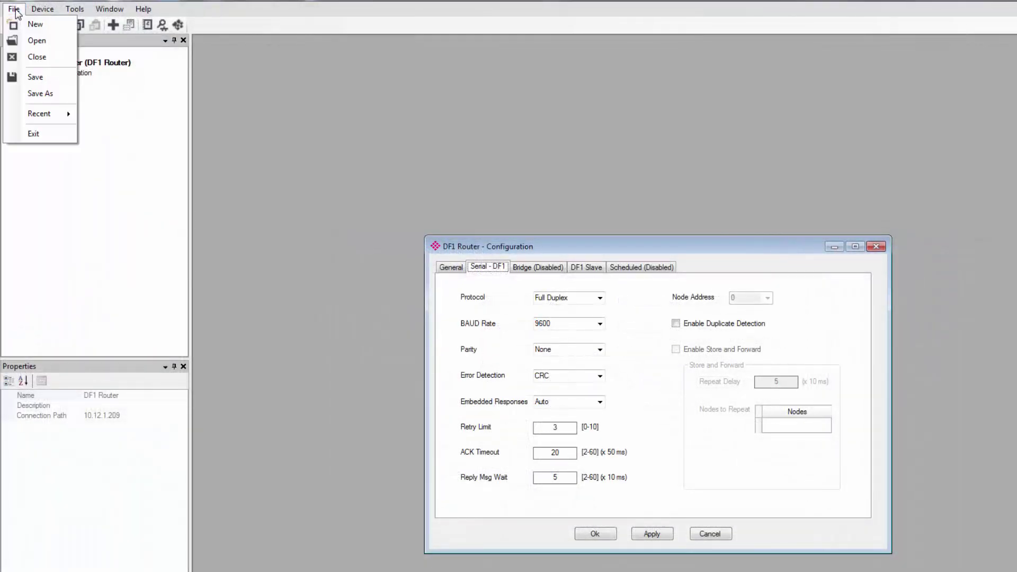
click(49, 93)
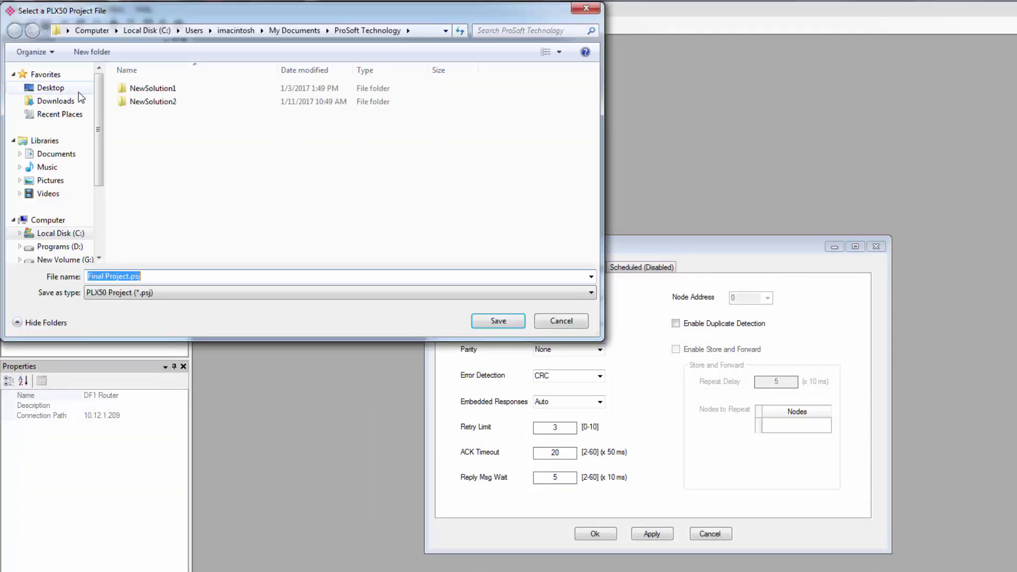
double_click(149, 89)
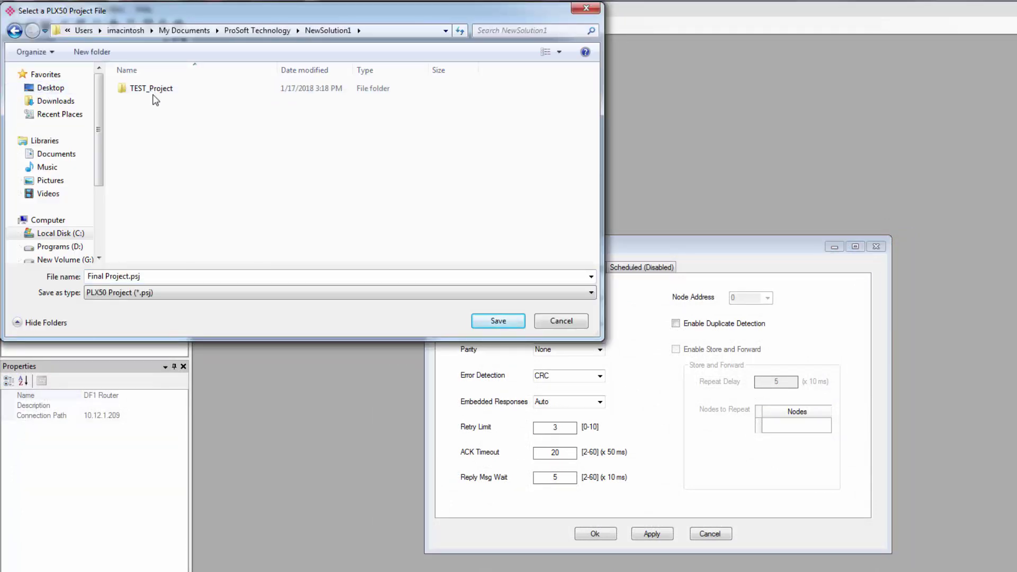
click(152, 93)
double_click(152, 92)
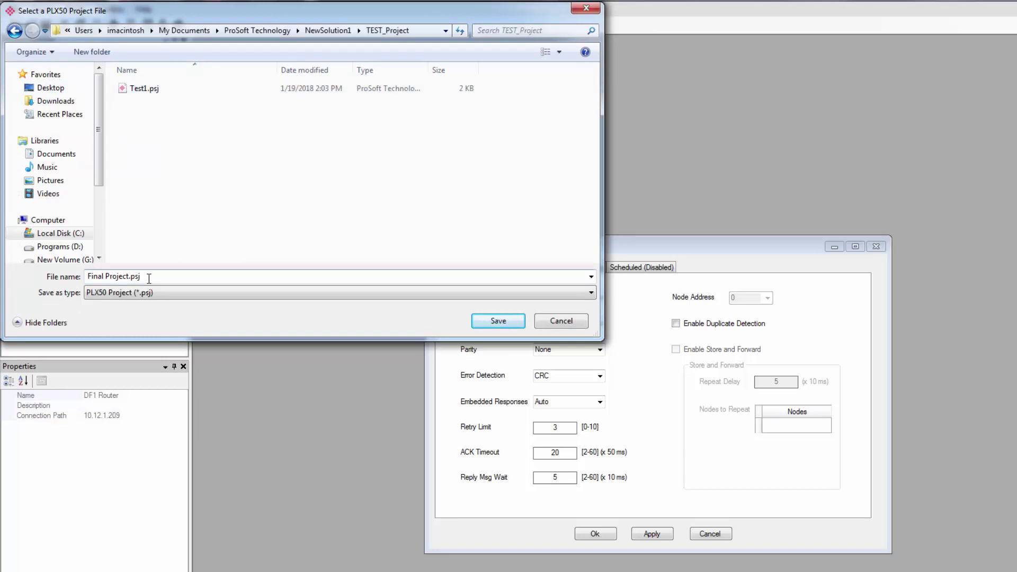
drag(150, 276, 85, 274)
text(Water Project)
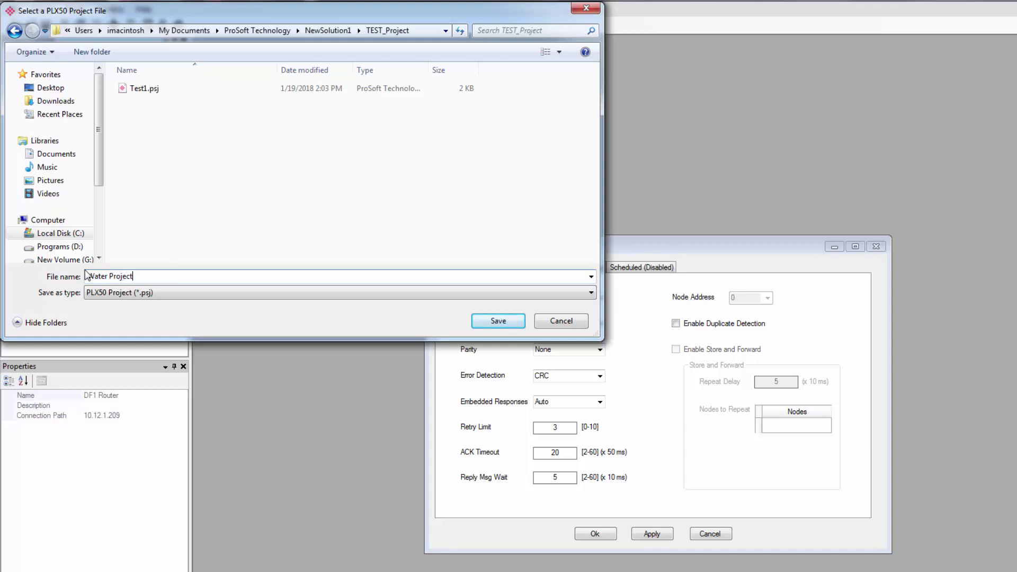
click(511, 321)
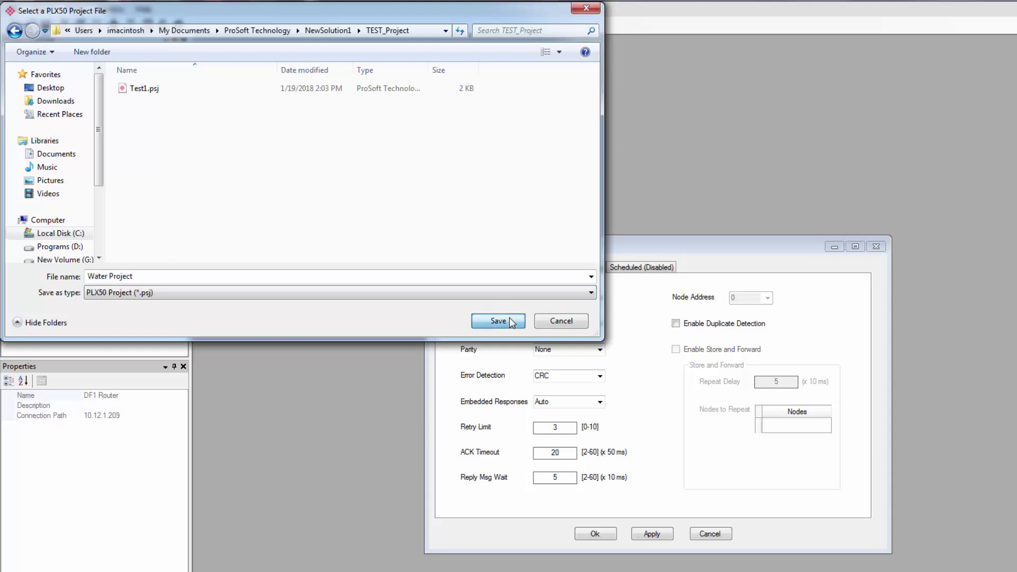